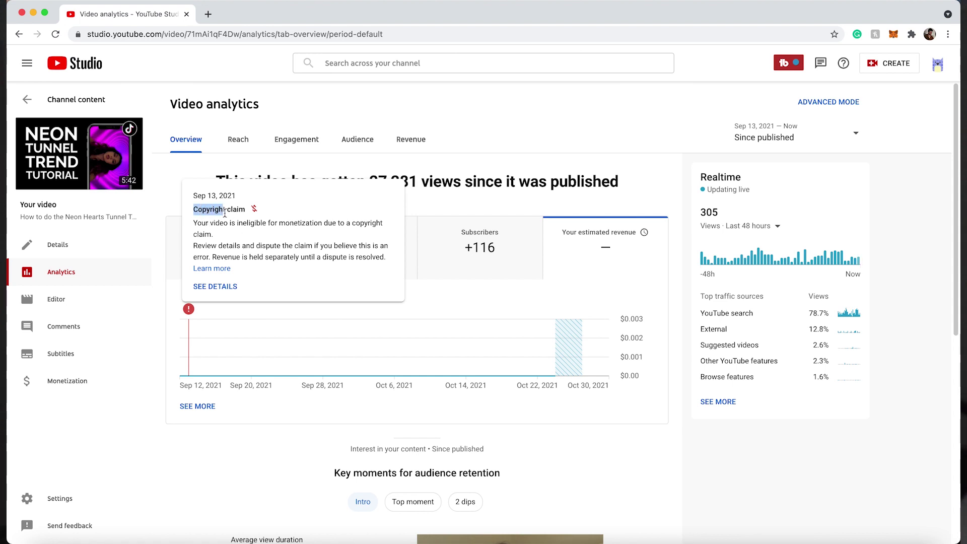
Step: Clear the copyright claim selection and add the Studio Loft lo-fi track beneath the video
click(315, 242)
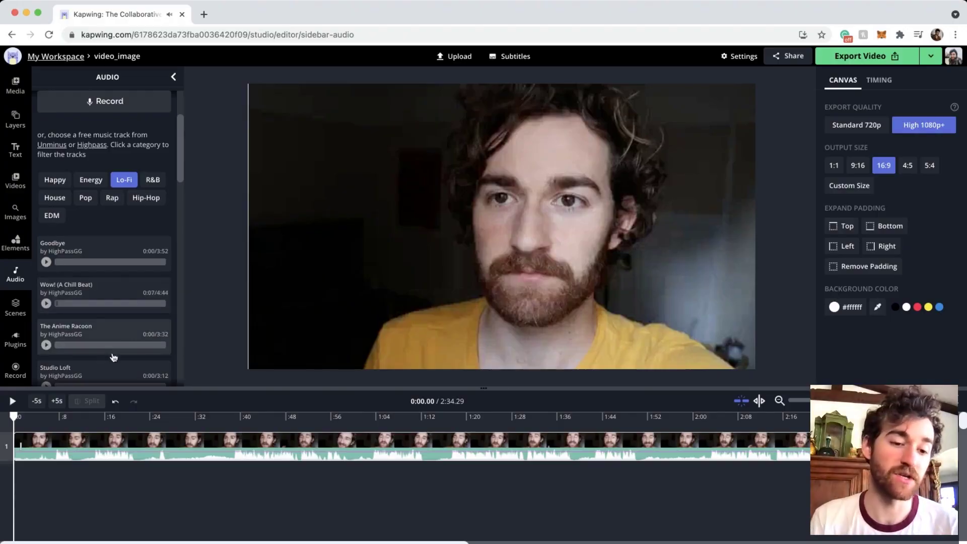
click(112, 378)
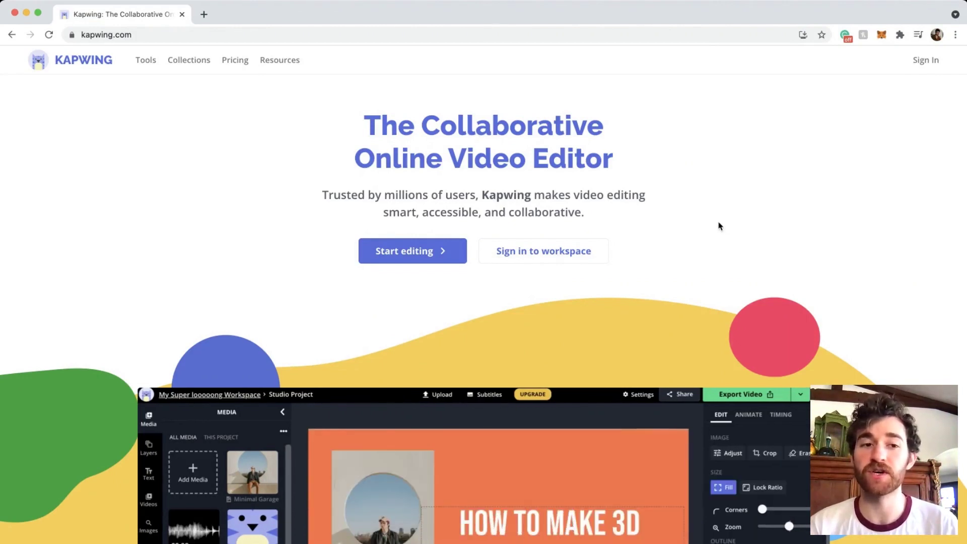
Step: Sign in with Google and start a new project with the MVI_4179 talking-head clip, deselected
click(937, 69)
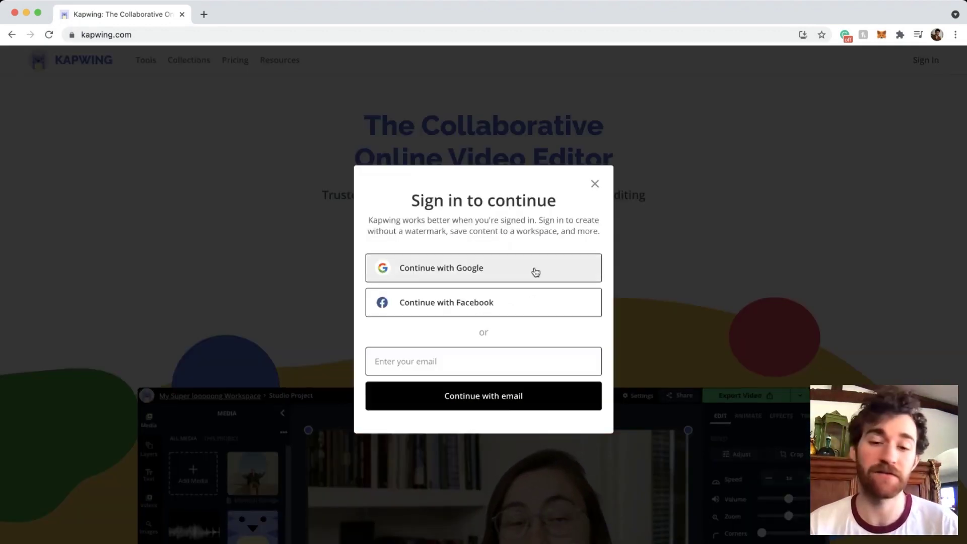
click(475, 276)
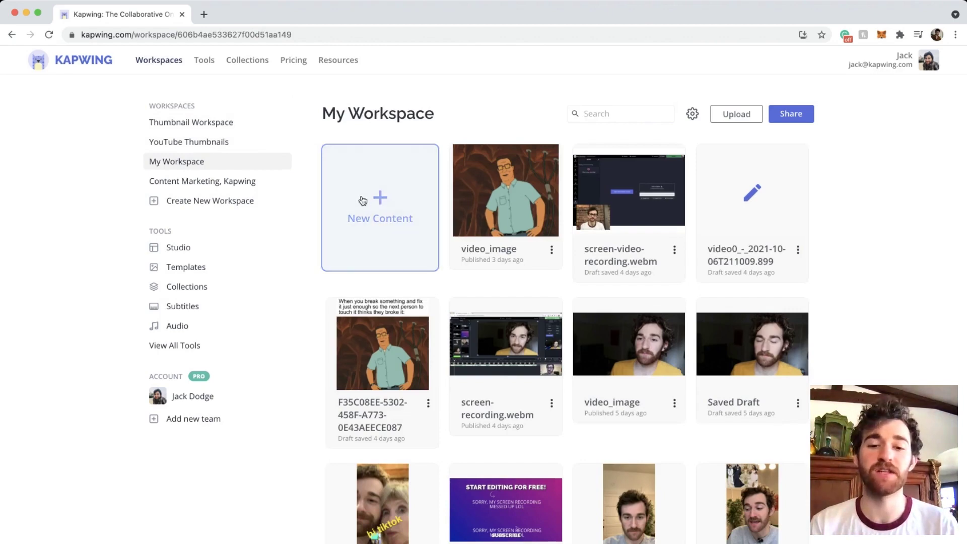
click(369, 200)
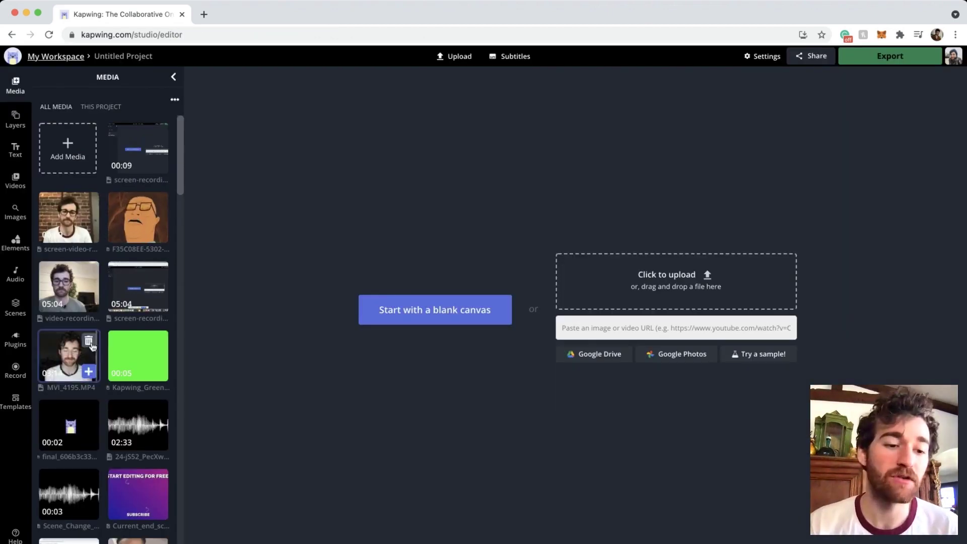
scroll(72, 370, down, 3)
click(68, 321)
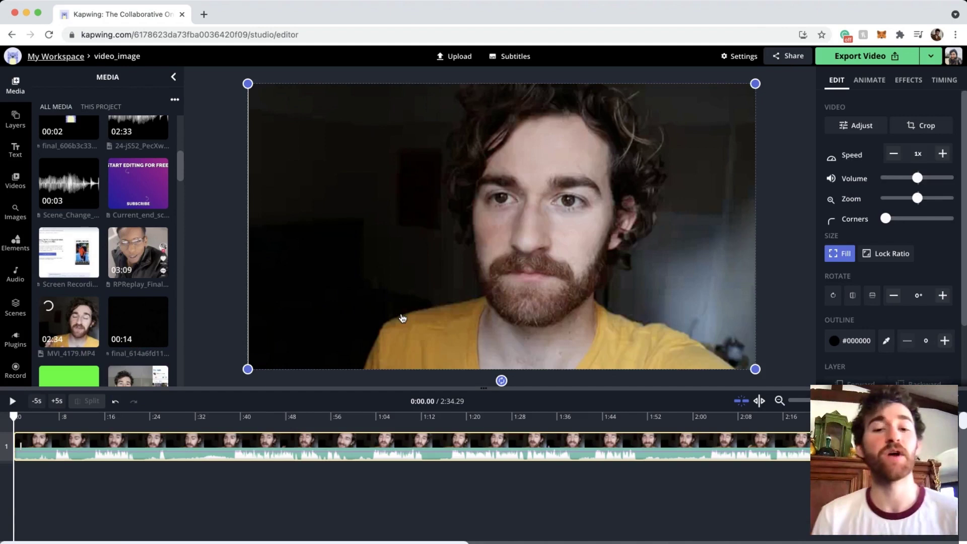
key(Escape)
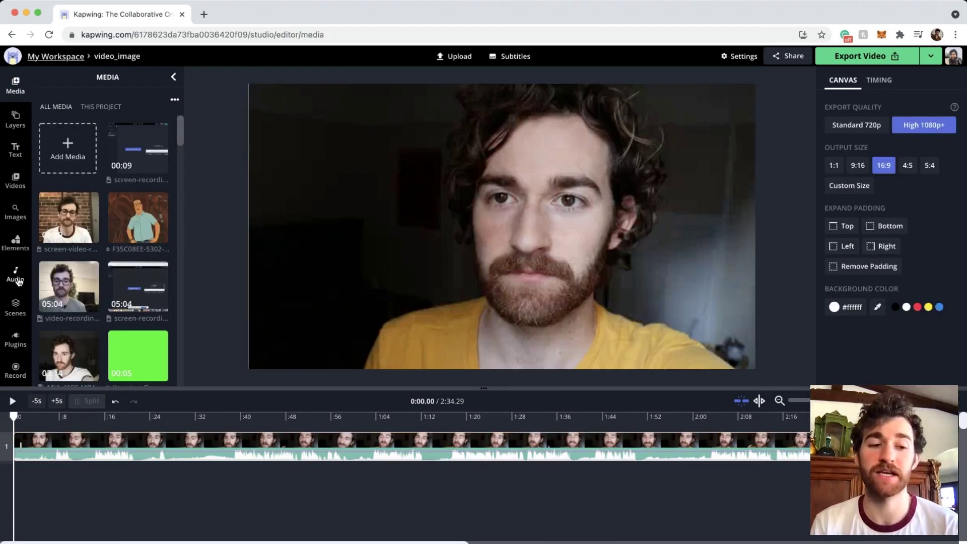
Step: Open the Audio sidebar to show the free music library and its genres
click(17, 277)
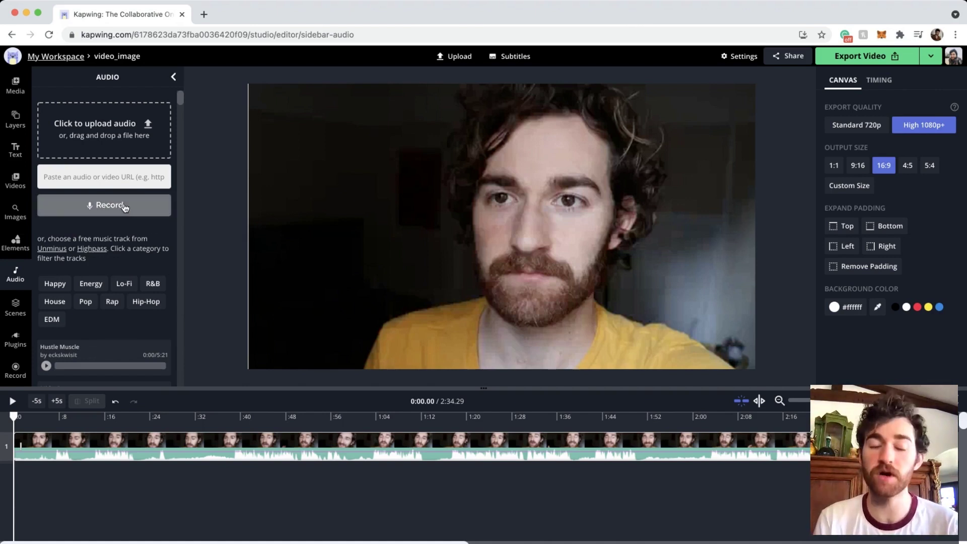
scroll(118, 221, down, 1)
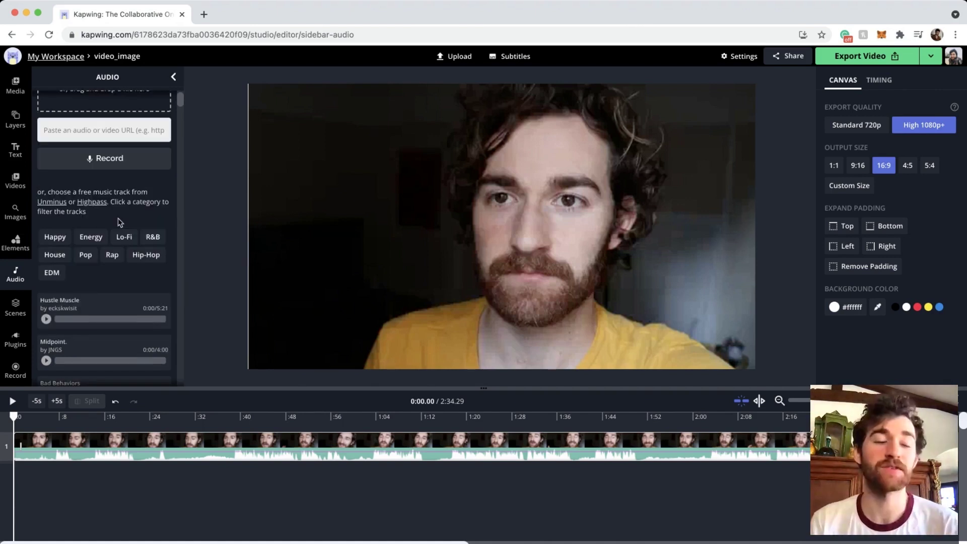
scroll(118, 221, down, 1)
scroll(118, 221, down, 1)
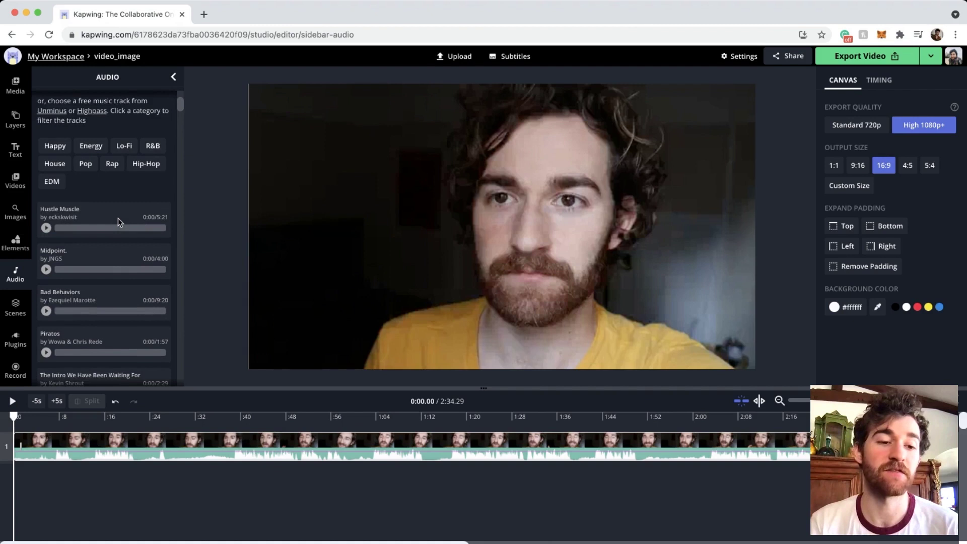
scroll(118, 221, up, 1)
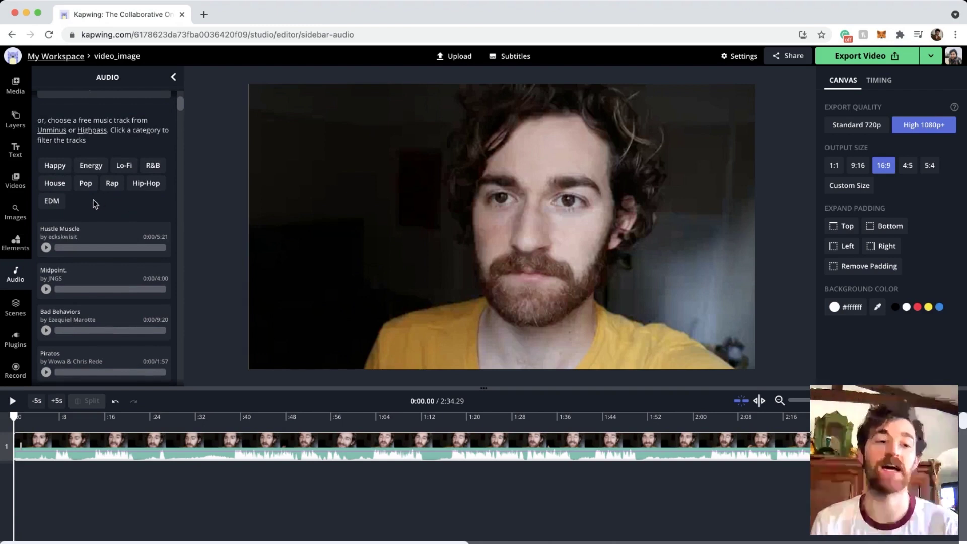
Step: Filter music to Lo-Fi, preview Wow! (A Chill Beat), and add Studio Loft as layer 2
click(121, 171)
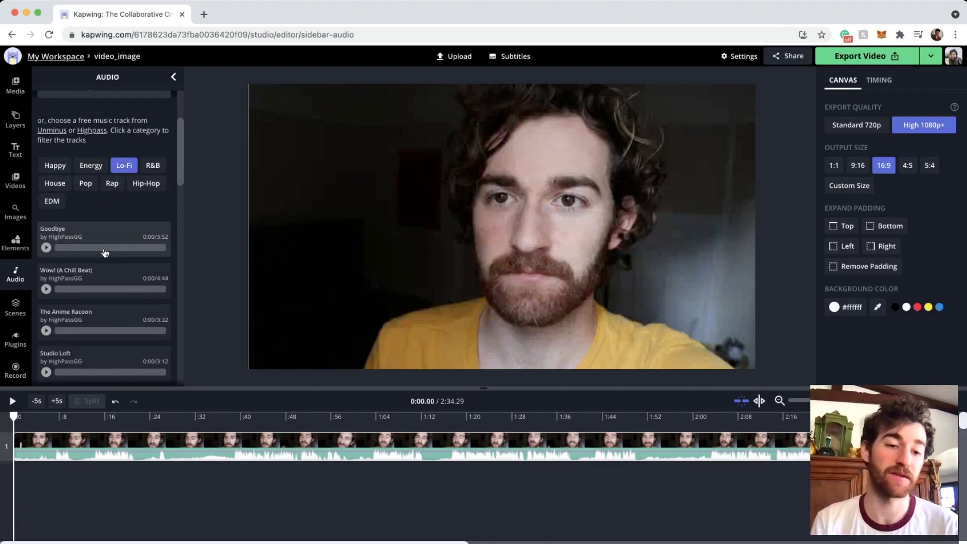
scroll(117, 196, down, 3)
scroll(109, 235, down, 3)
scroll(105, 253, down, 3)
scroll(105, 252, up, 3)
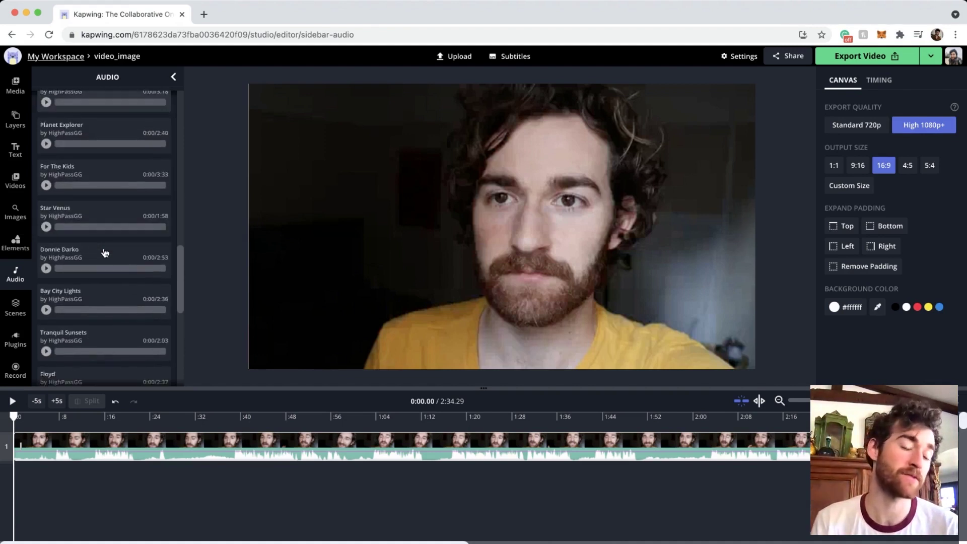
scroll(105, 251, up, 2)
scroll(105, 249, up, 2)
scroll(105, 247, up, 3)
click(46, 303)
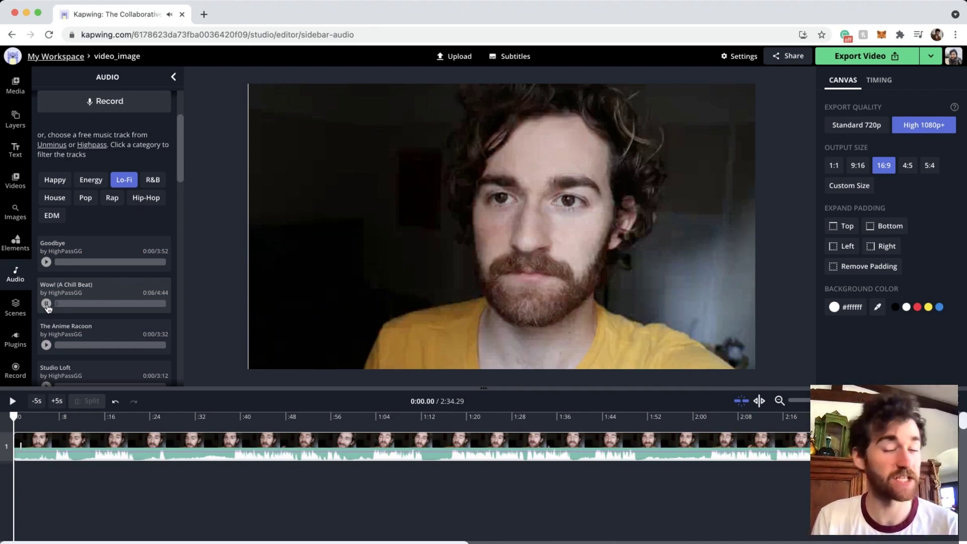
click(46, 303)
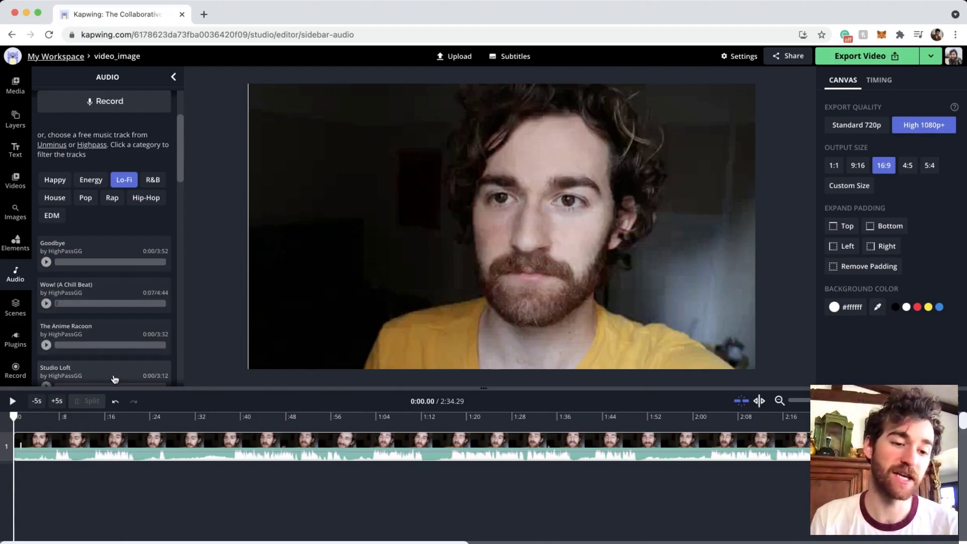
click(112, 376)
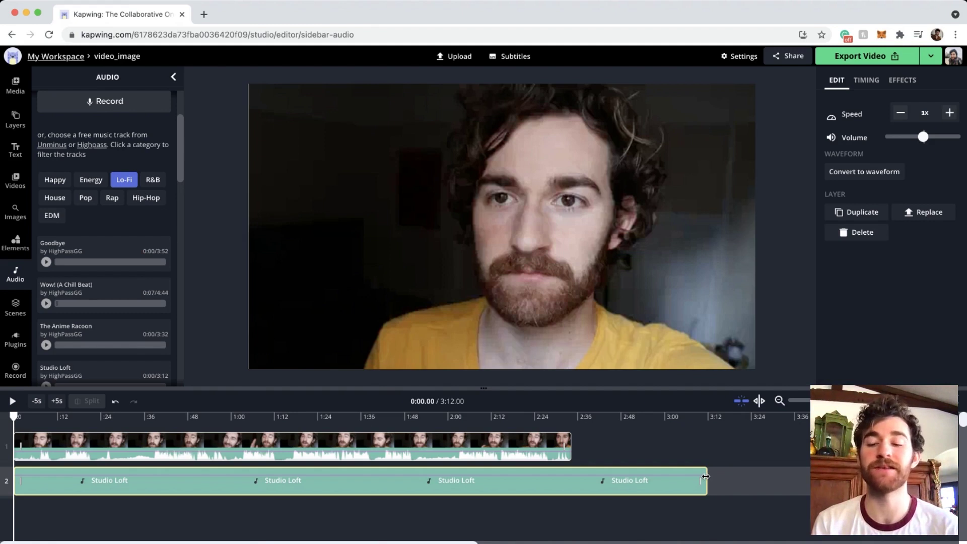
Step: Shorten the Studio Loft clip on layer 2 so it ends with the video at 2:34
drag(705, 476, 571, 478)
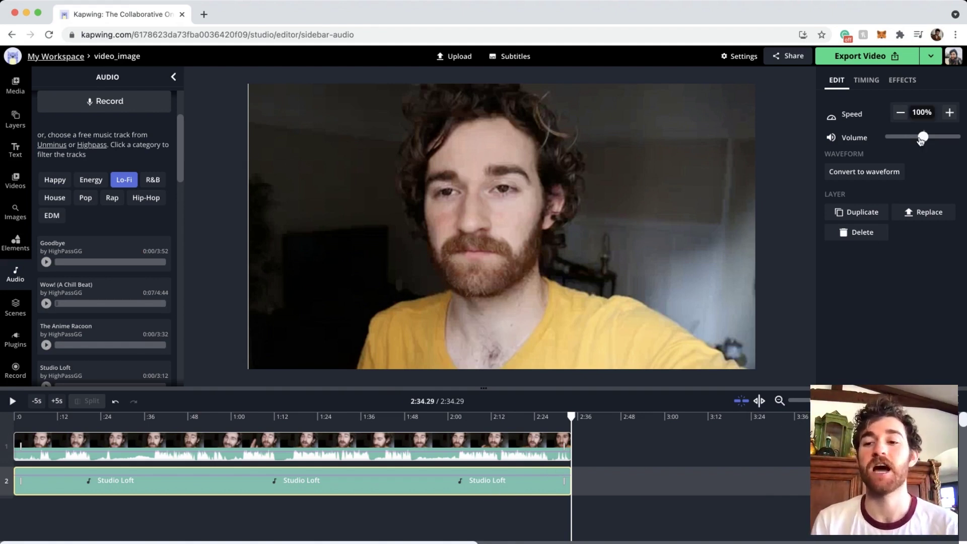
Step: Raise the Studio Loft volume to 200% and give it a Fade applied to the outro only
mouse_move(922, 141)
mouse_down()
mouse_move(957, 140)
mouse_move(923, 140)
mouse_up()
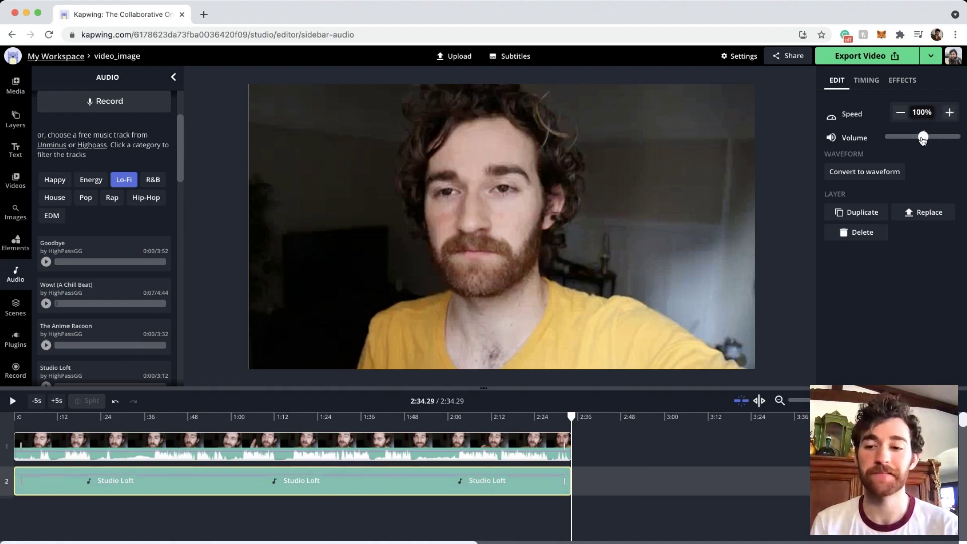
click(903, 80)
click(865, 125)
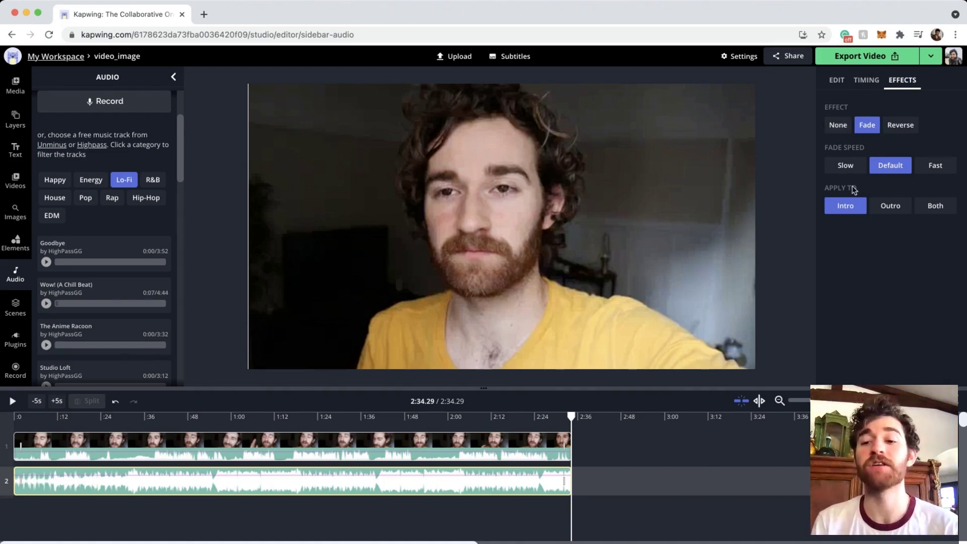
click(931, 209)
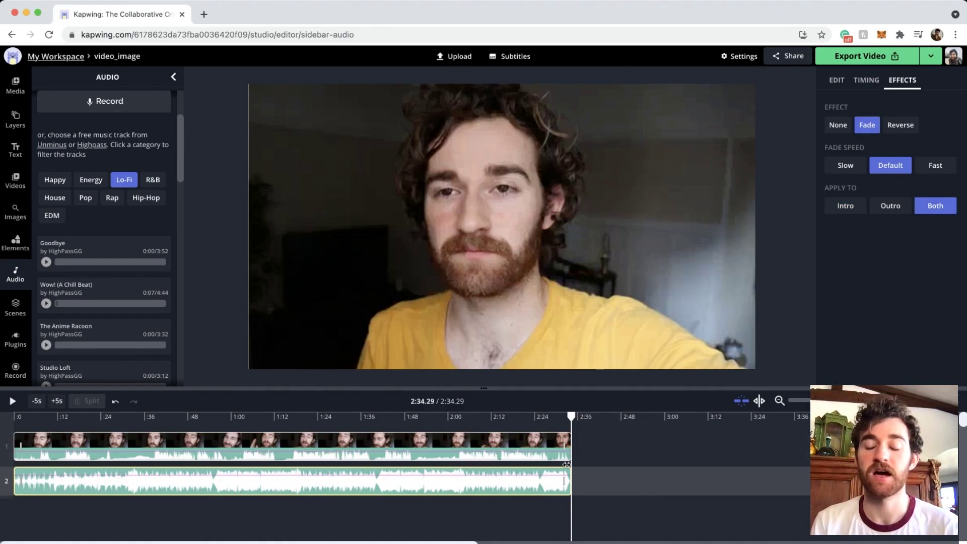
click(858, 211)
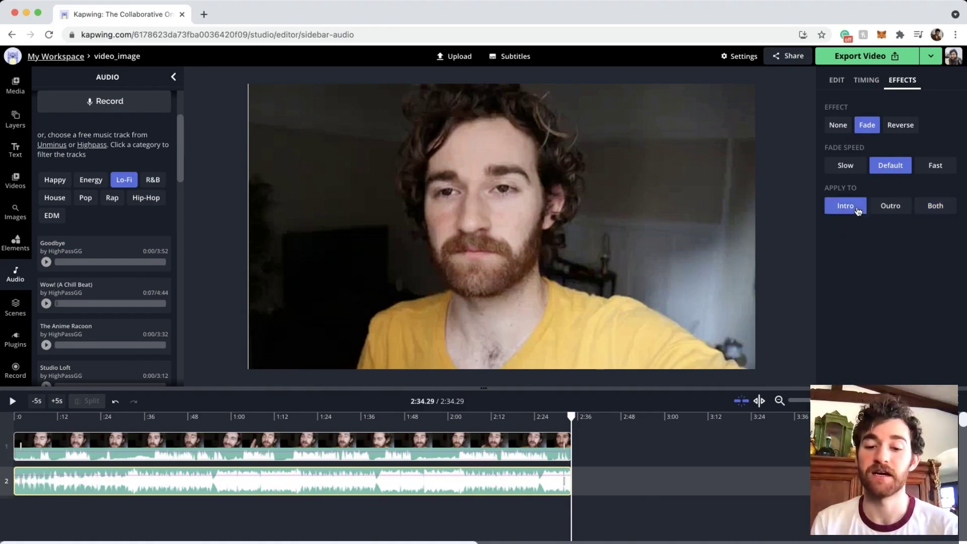
click(891, 209)
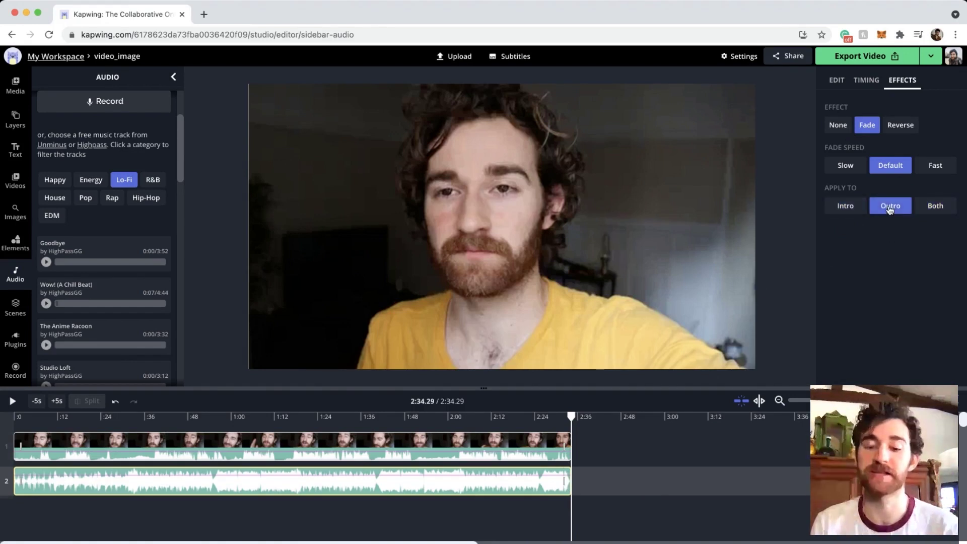
click(836, 80)
Step: Duplicate the video clip and trim the end of the music clip slightly
click(855, 211)
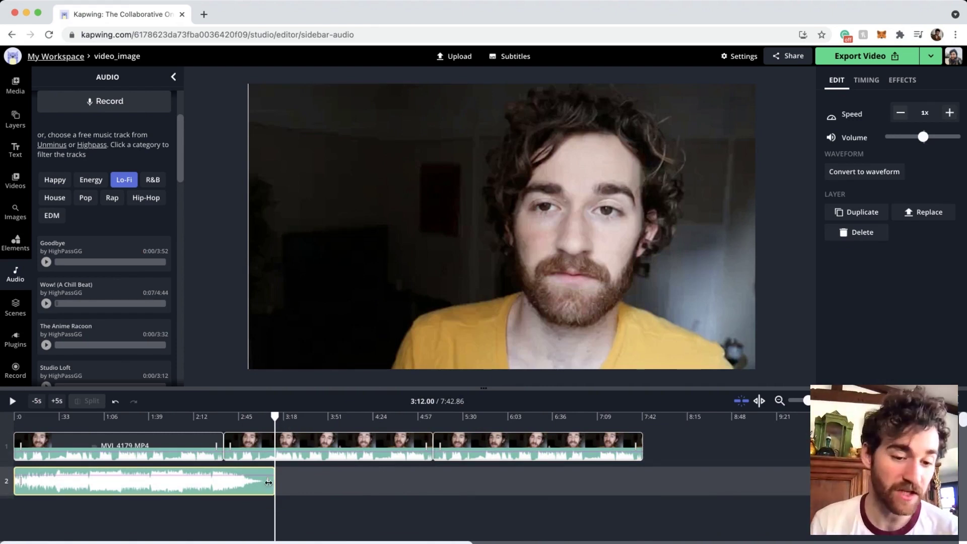
drag(273, 482, 258, 486)
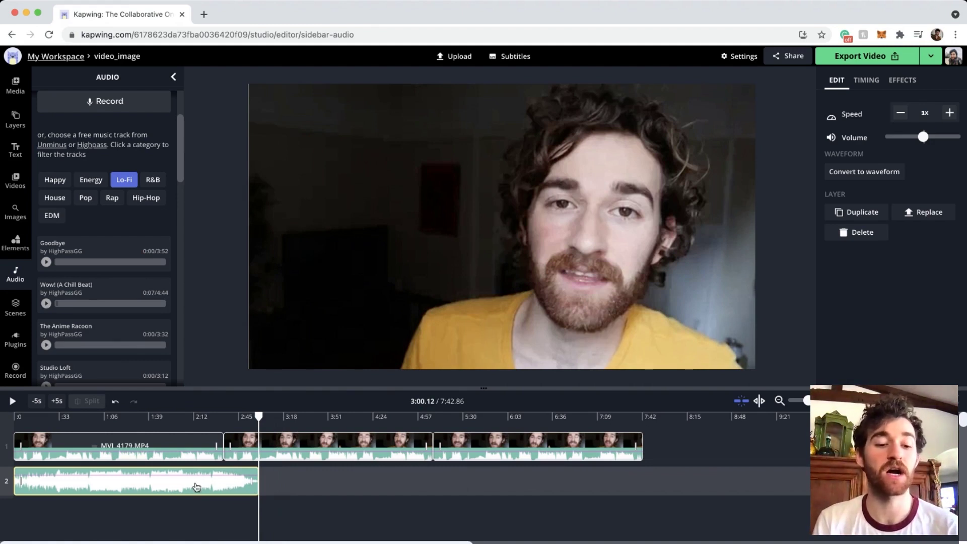
right_click(196, 487)
click(341, 485)
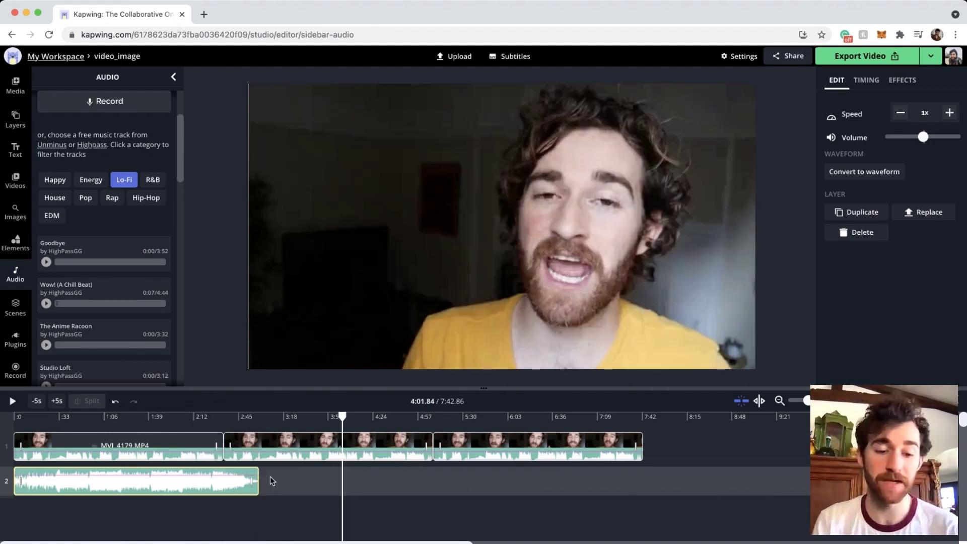
Step: Paste the music clip twice after itself and trim the last copy to end at 7:42.86
click(273, 418)
drag(273, 418, 261, 419)
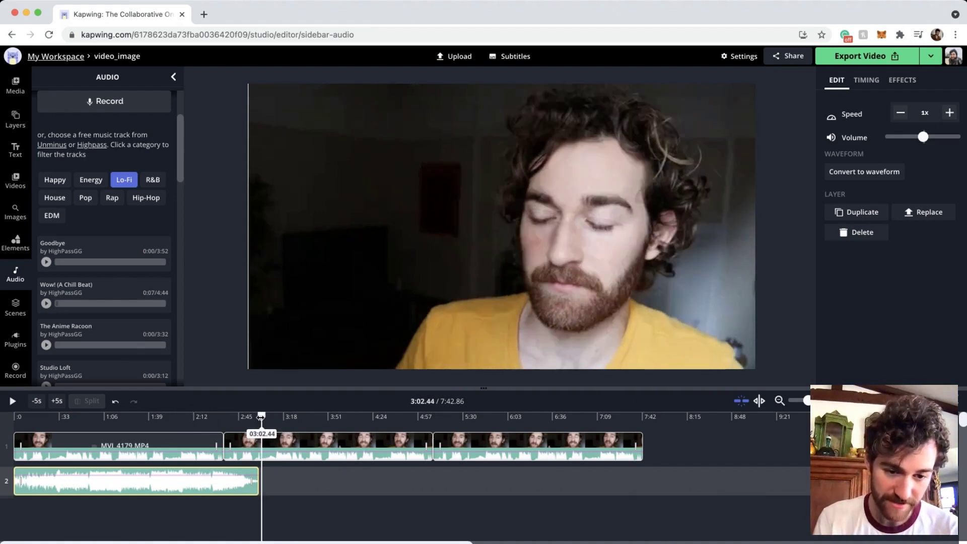
key(ctrl+v)
key(ctrl+v)
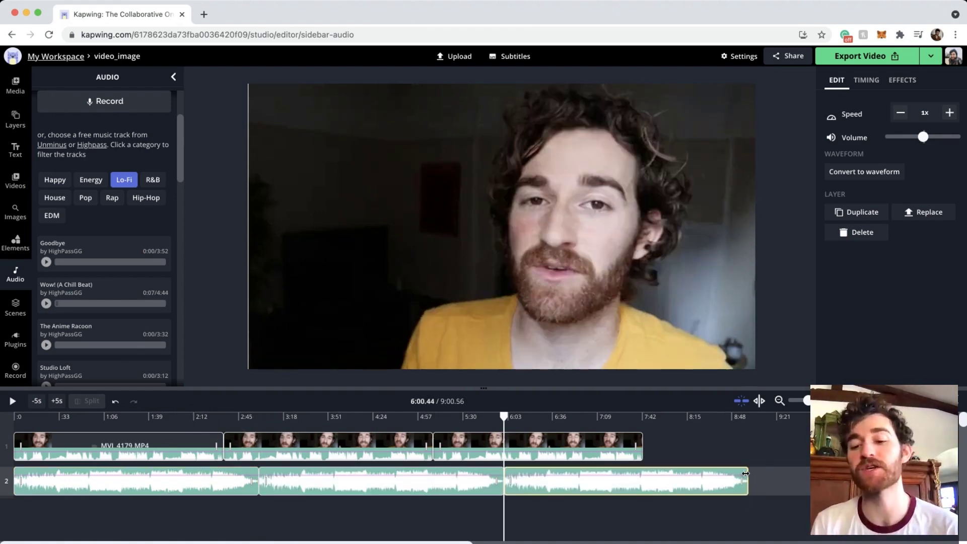
mouse_move(746, 473)
mouse_down()
mouse_move(641, 472)
mouse_move(763, 471)
mouse_up()
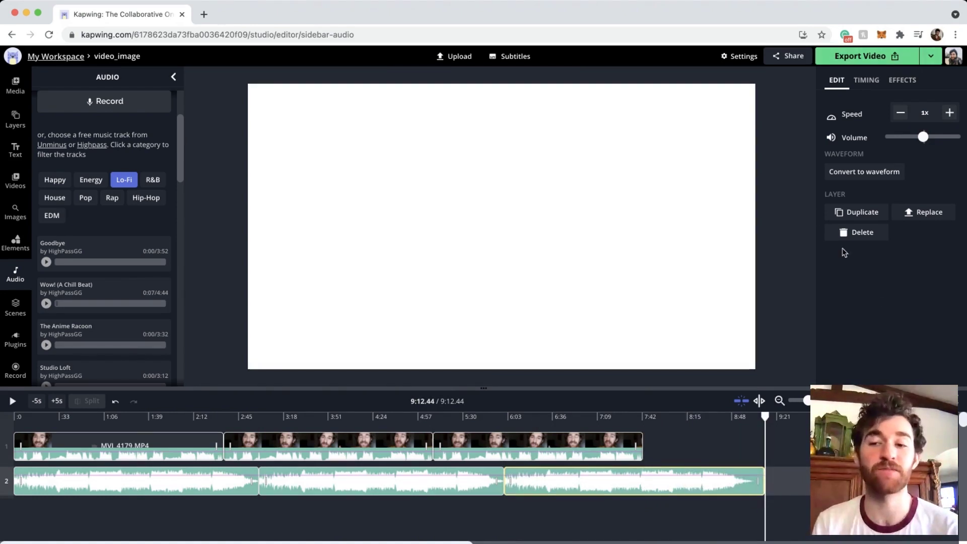
drag(663, 418, 697, 418)
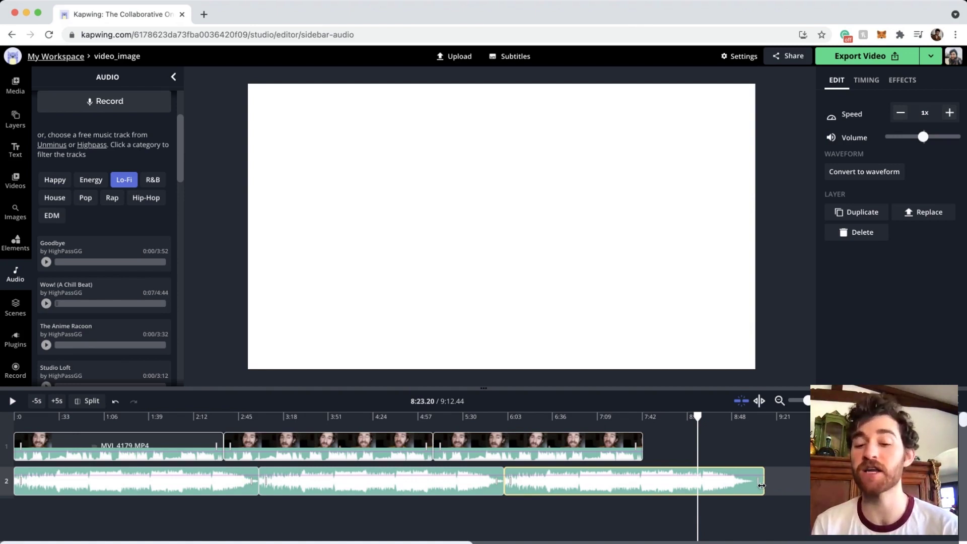
drag(760, 485, 642, 485)
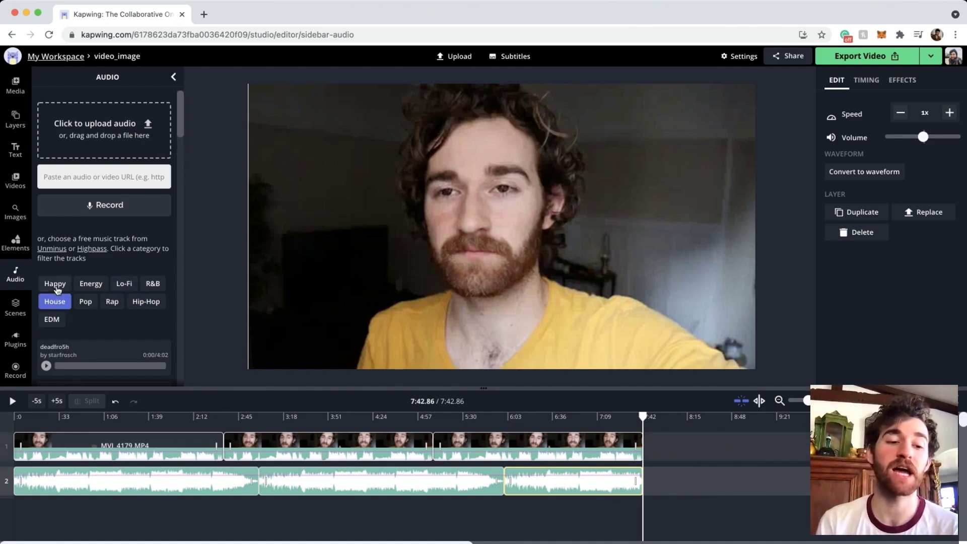
Step: Browse the Happy and Pop music categories, then close the Record audio dialog unused
click(56, 287)
click(85, 301)
scroll(102, 308, down, 2)
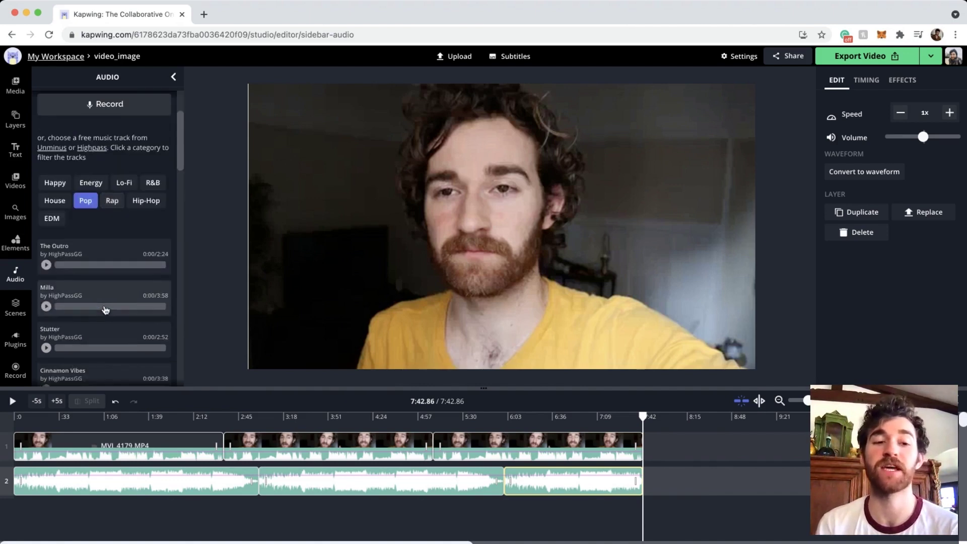
scroll(104, 310, up, 2)
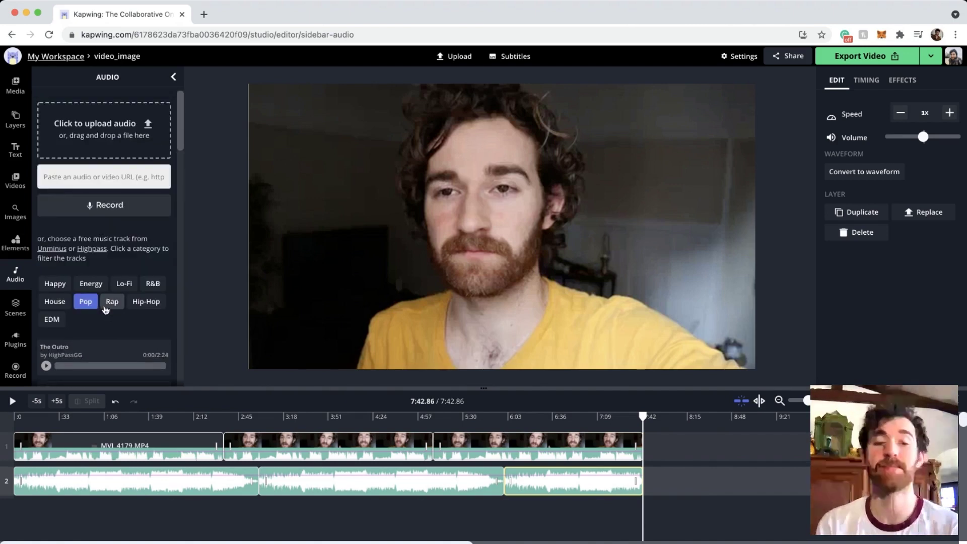
click(103, 205)
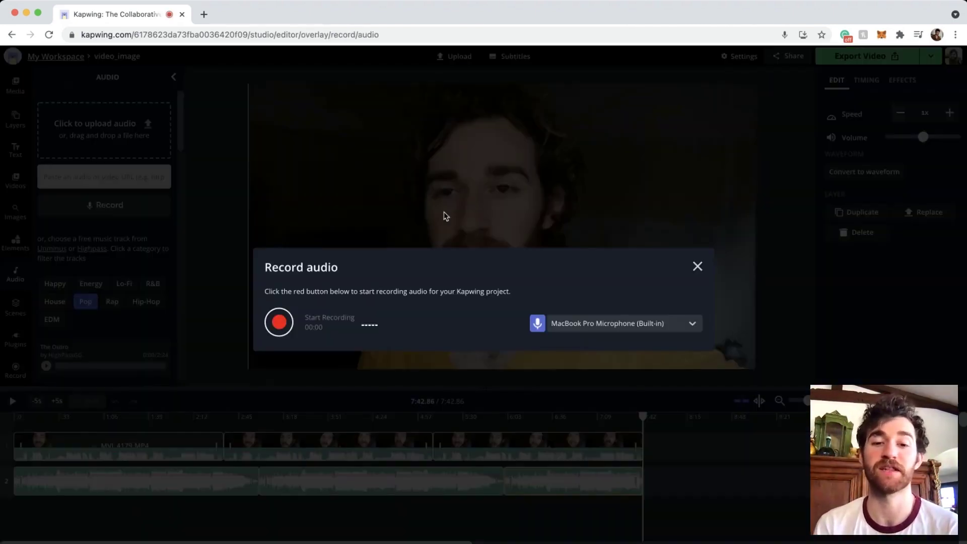
click(697, 266)
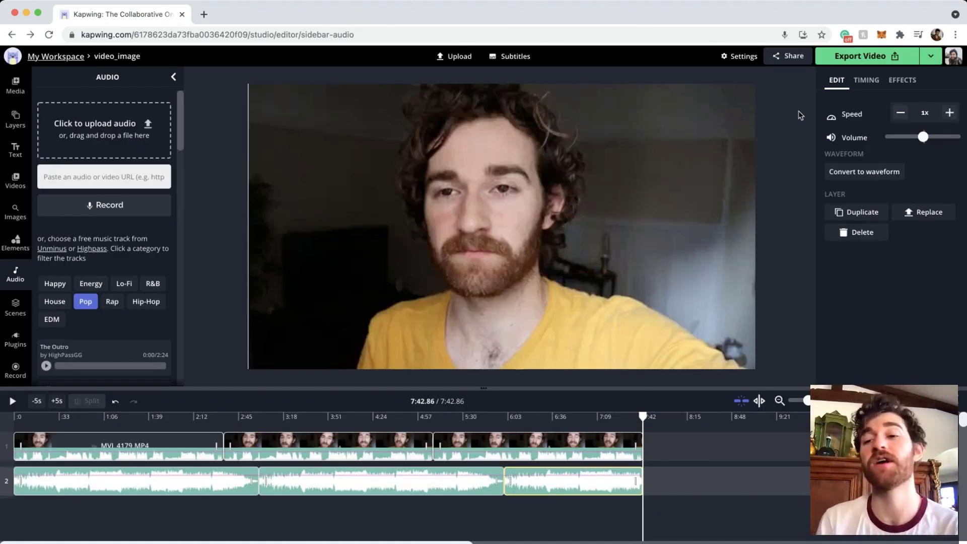
Step: Export the video_image project with its looped Studio Loft music
click(867, 57)
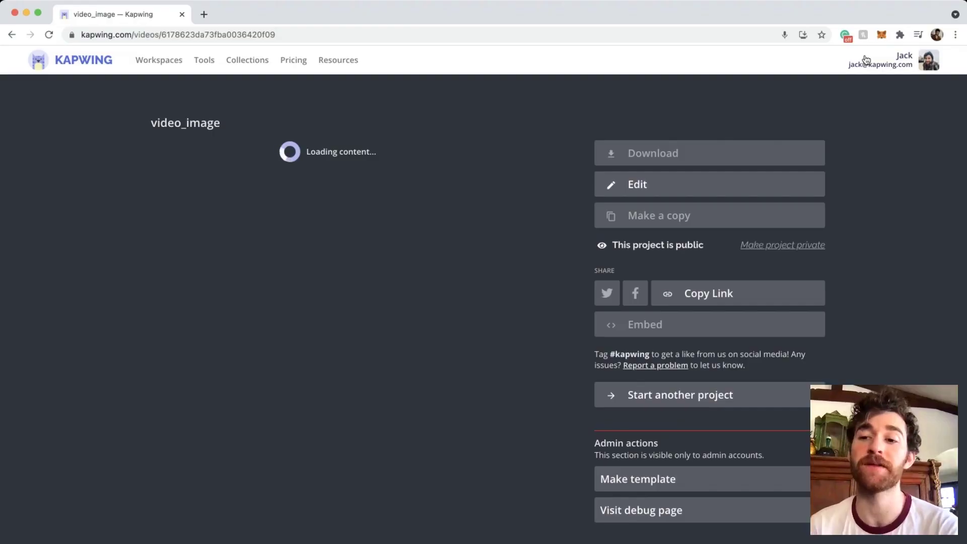